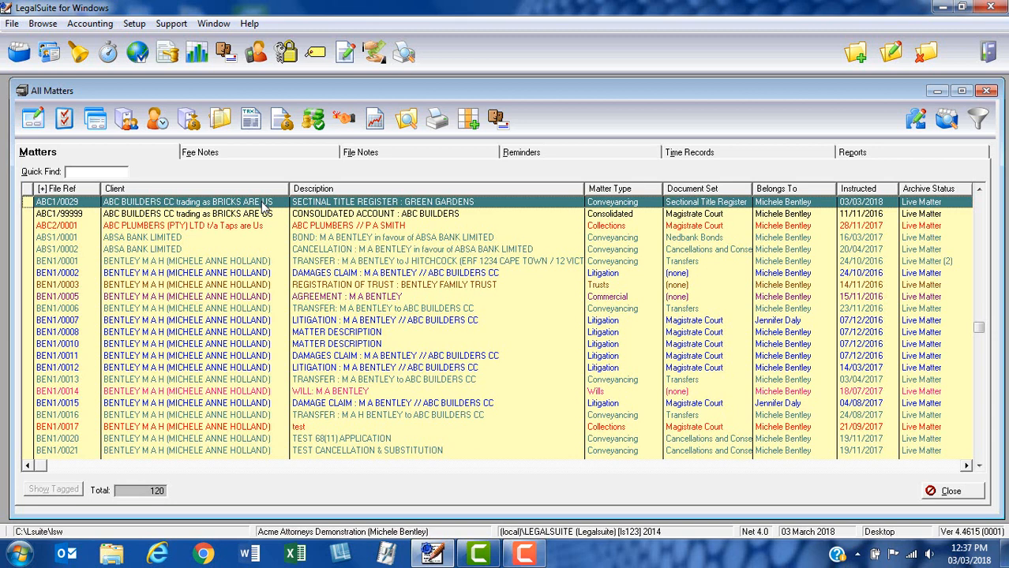
Open matter ABC1/0029 for the Green Gardens register and show its empty Properties list
{"action": "left_click", "coordinate": [36, 125]}
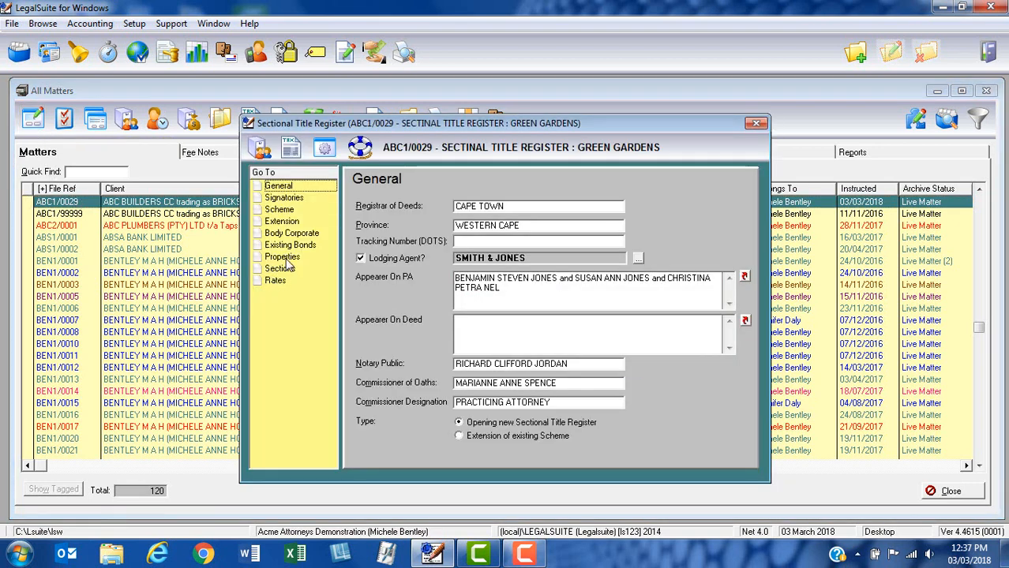
{"action": "left_click", "coordinate": [289, 264]}
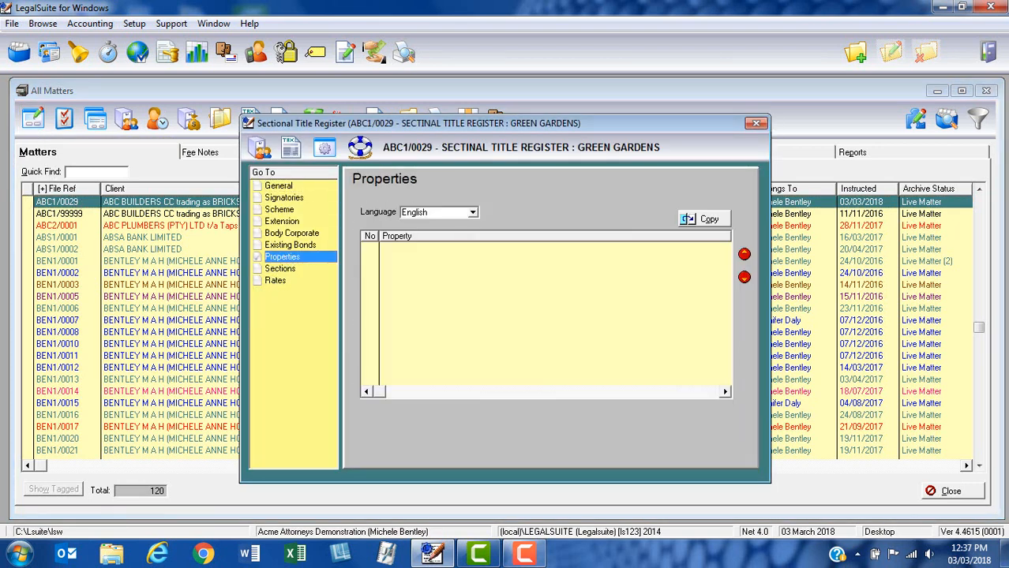
{"action": "left_click", "coordinate": [490, 285]}
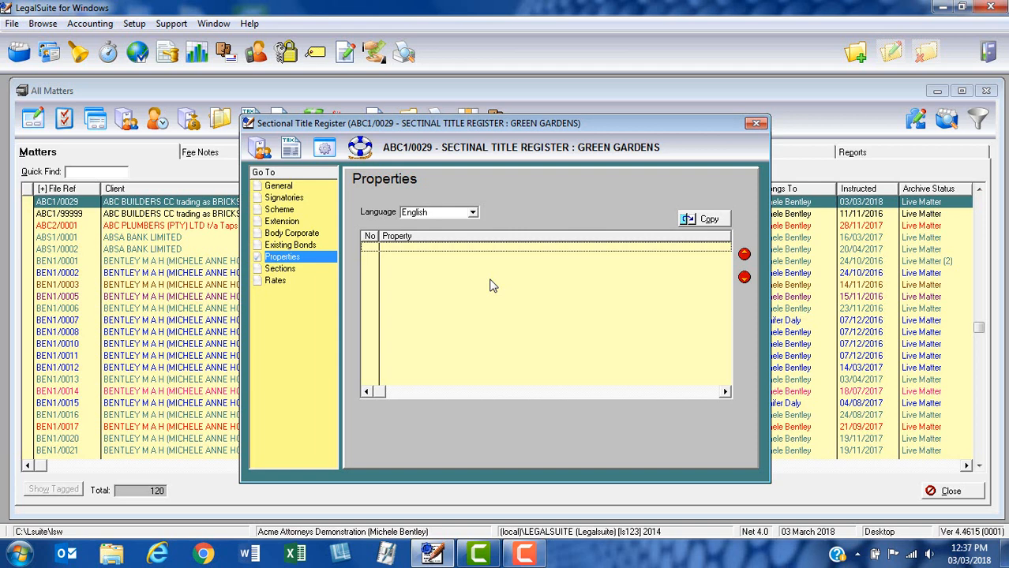
Add a new property with erf number 1234 and extent 1250 square metres
{"action": "left_click", "coordinate": [849, 62]}
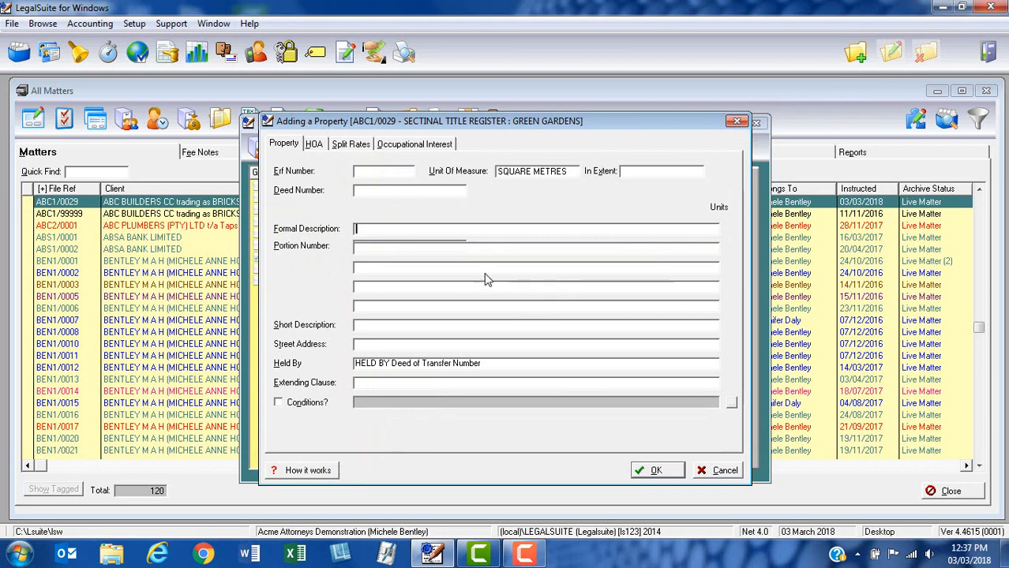
{"action": "left_click", "coordinate": [391, 170]}
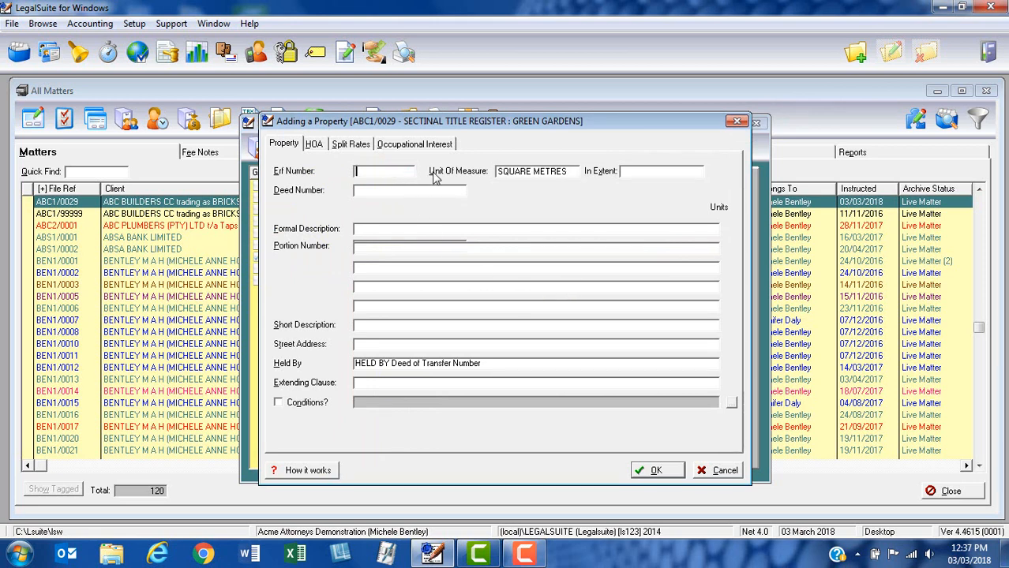
{"action": "type", "text": "1234"}
{"action": "key", "text": "Tab"}
{"action": "key", "text": "Tab"}
{"action": "type", "text": "1250"}
{"action": "key", "text": "Tab"}
Enter deed number T44567/2010 and check it carried into the Held By wording
{"action": "type", "text": "T4456"}
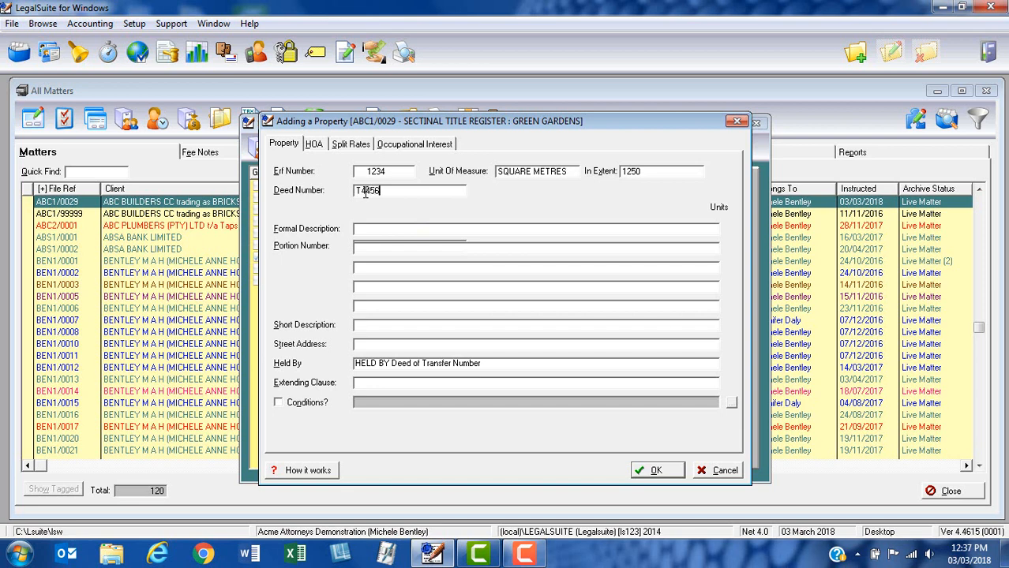
{"action": "type", "text": "7/2010"}
{"action": "key", "text": "Tab"}
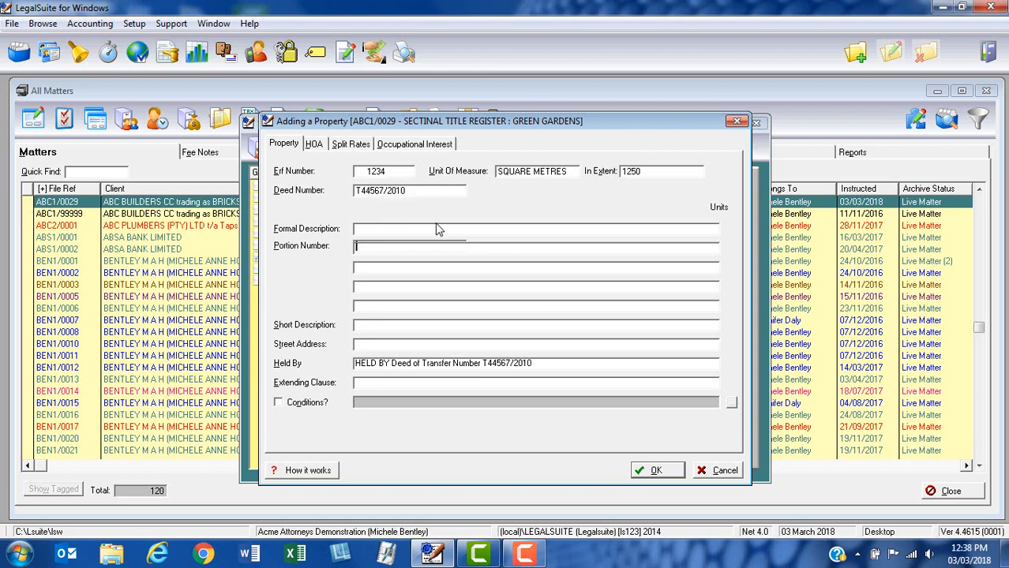
{"action": "left_click_drag", "start_coordinate": [545, 366], "coordinate": [352, 377]}
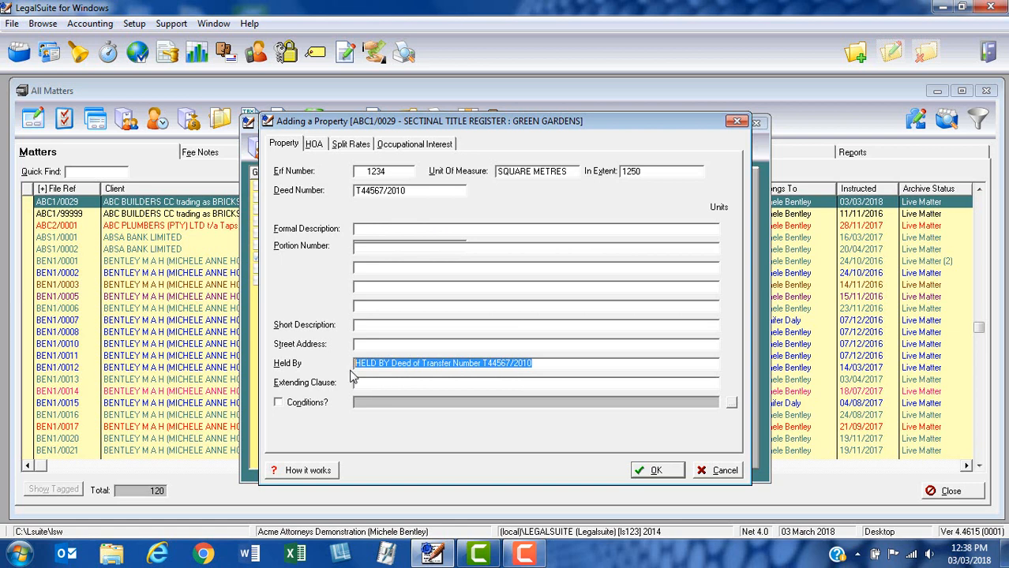
{"action": "left_click_drag", "start_coordinate": [482, 369], "coordinate": [551, 376]}
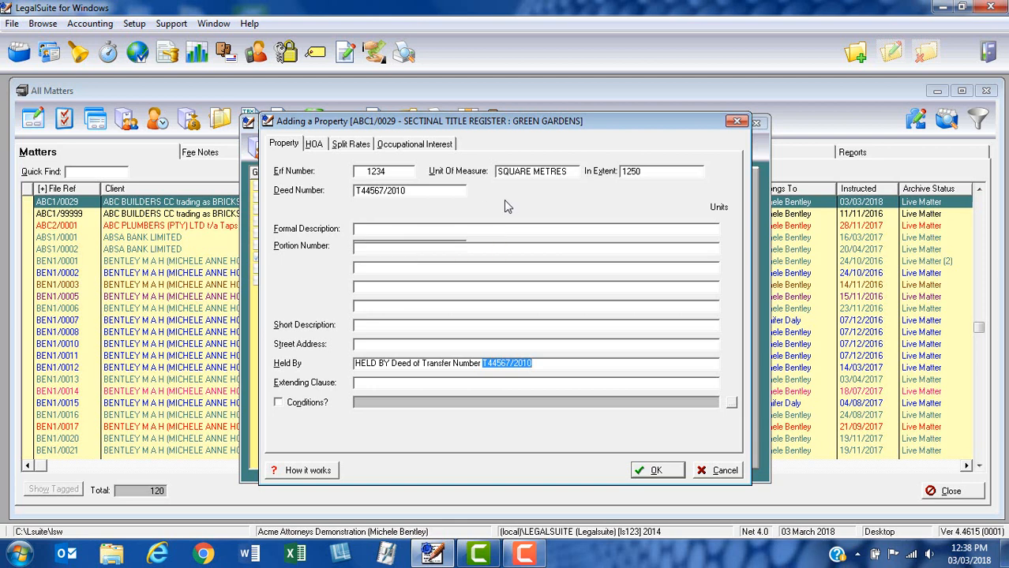
{"action": "key", "text": "Tab"}
{"action": "key", "text": "Tab"}
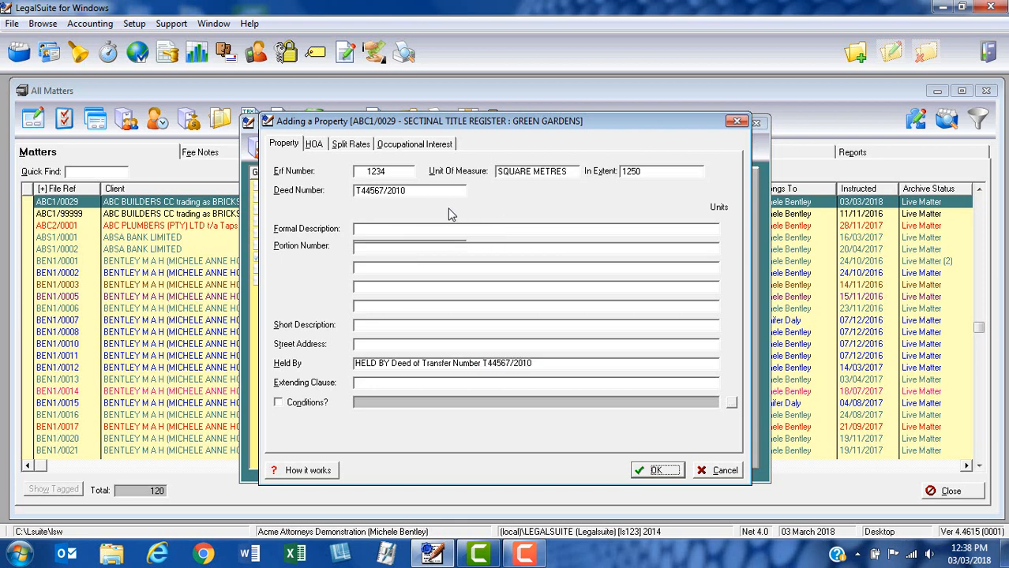
Enter formal description ERF 1234 CAPE TOWN, which also fills the short description
{"action": "left_click", "coordinate": [443, 194]}
{"action": "key", "text": "Tab"}
{"action": "type", "text": "ERF 10234 CAP"}
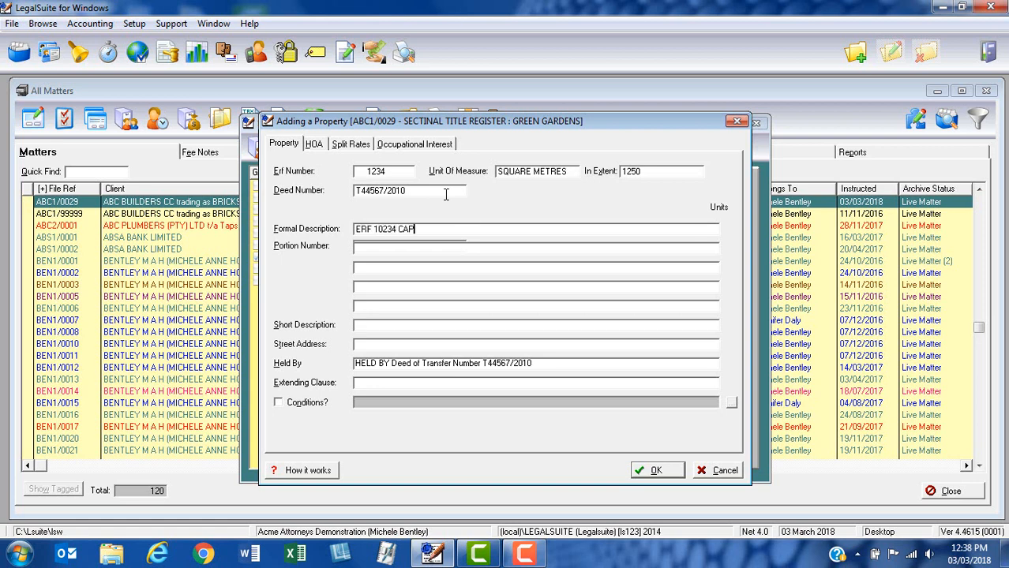
{"action": "key", "text": "BackSpace"}
{"action": "key", "text": "BackSpace"}
{"action": "key", "text": "BackSpace"}
{"action": "key", "text": "BackSpace"}
{"action": "key", "text": "BackSpace"}
{"action": "key", "text": "BackSpace"}
{"action": "key", "text": "BackSpace"}
{"action": "key", "text": "BackSpace"}
{"action": "type", "text": "234 CAPE TOWN"}
{"action": "key", "text": "Tab"}
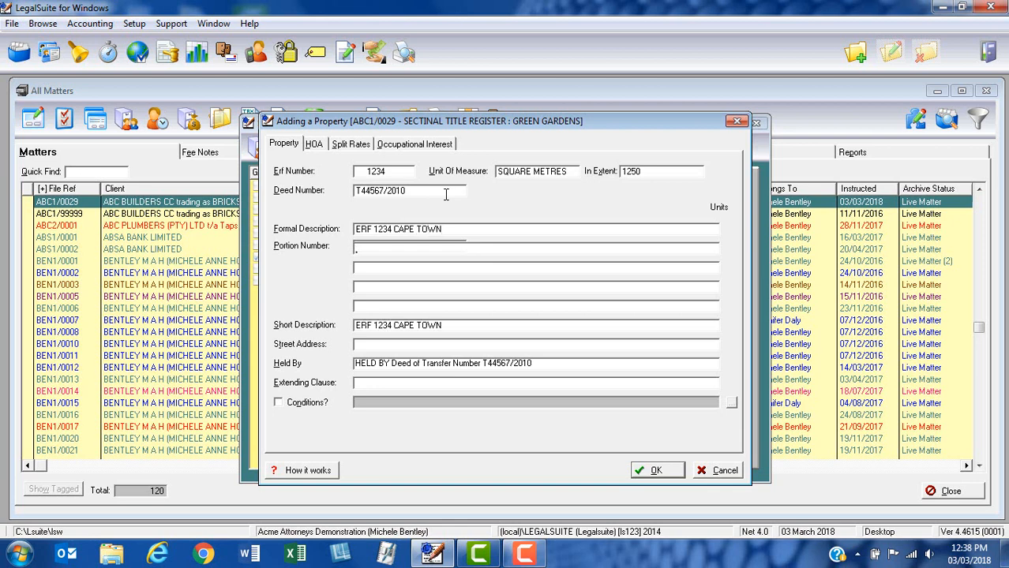
{"action": "left_click_drag", "start_coordinate": [453, 229], "coordinate": [356, 241]}
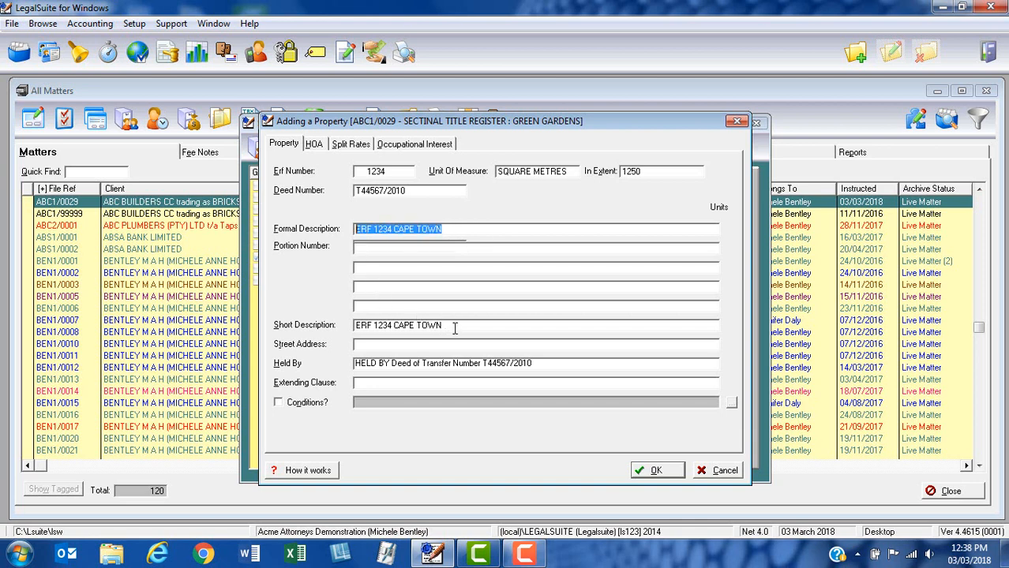
{"action": "left_click_drag", "start_coordinate": [455, 328], "coordinate": [355, 326]}
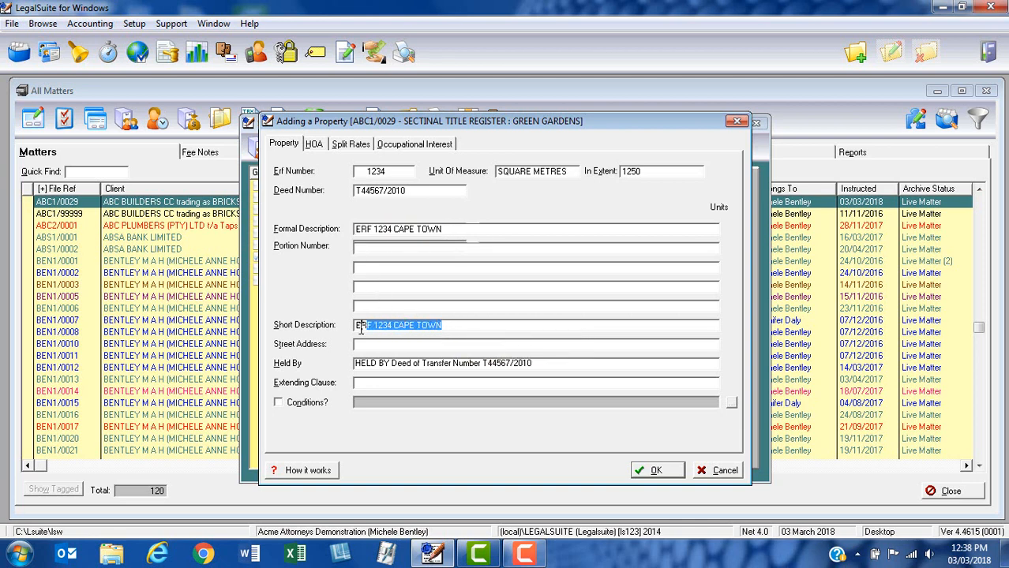
{"action": "left_click", "coordinate": [452, 230]}
Add lines IN THE CITY OF CAPE TOWN, CAPE DIVISION, PROVINCE WESTERN CAPE, correcting the PROVICNE typo
{"action": "key", "text": "Tab"}
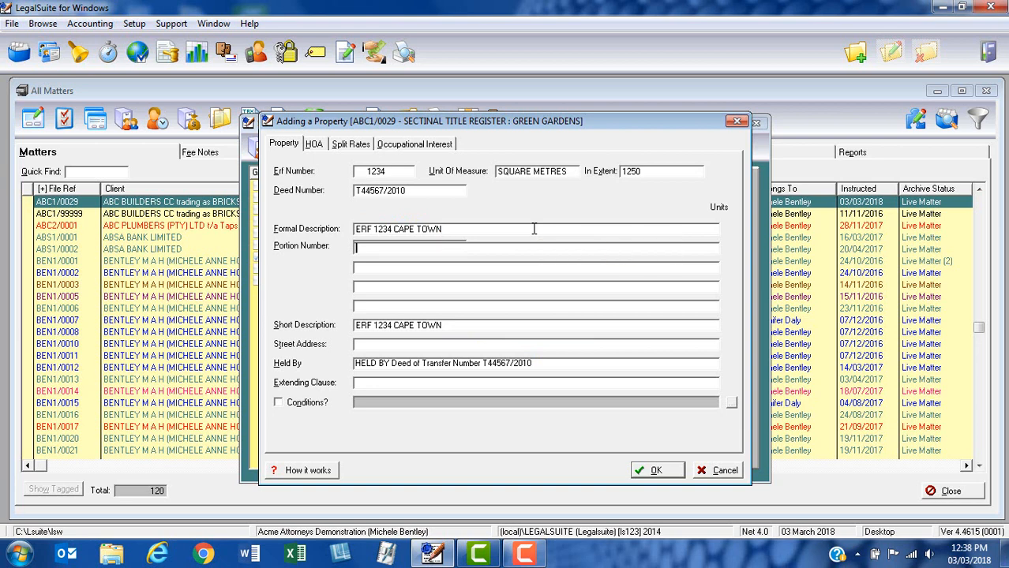
{"action": "type", "text": "IN THE CITY OF CAPE TOWN"}
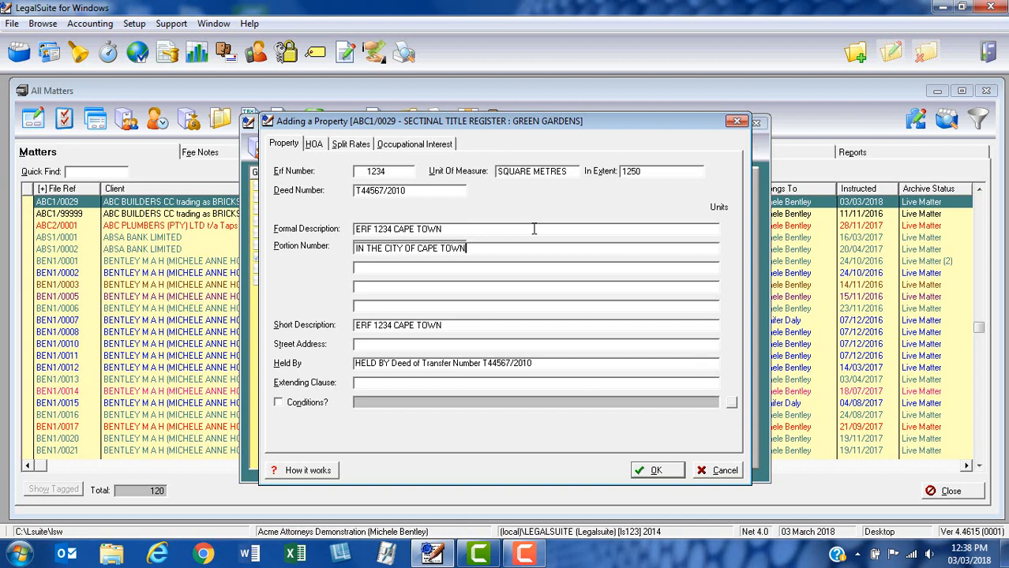
{"action": "key", "text": "Tab"}
{"action": "type", "text": "CAPE DIVISION"}
{"action": "key", "text": "Tab"}
{"action": "type", "text": "PROVI"}
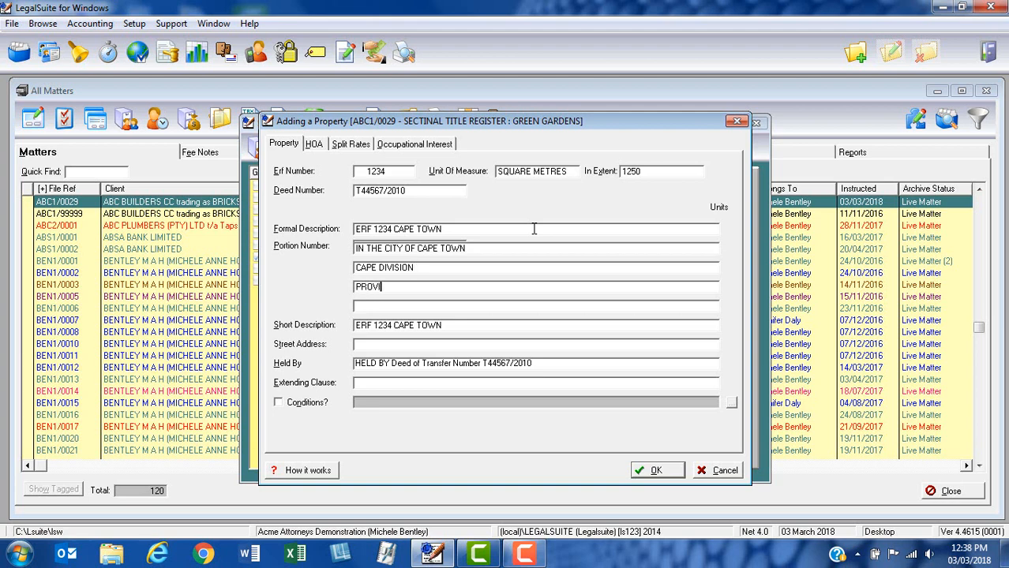
{"action": "type", "text": "CNE WESTERN CAPE"}
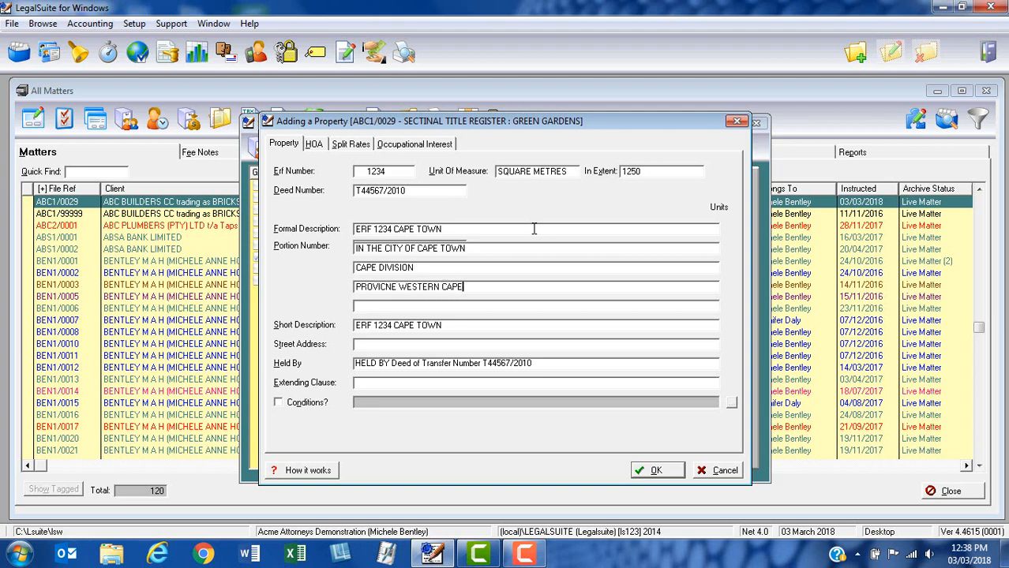
{"action": "left_click", "coordinate": [392, 287]}
{"action": "key", "text": "BackSpace"}
{"action": "key", "text": "BackSpace"}
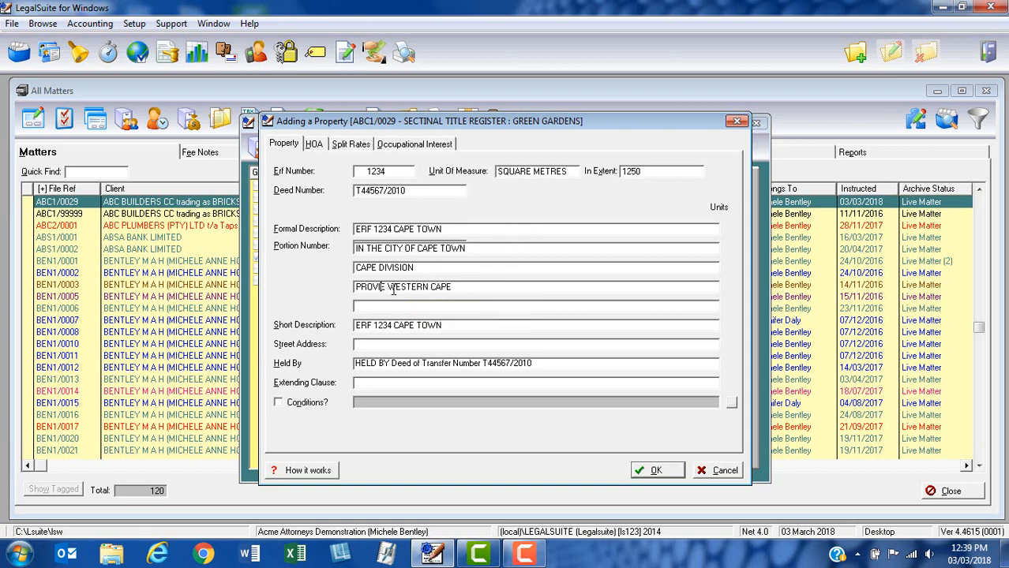
{"action": "type", "text": "NC"}
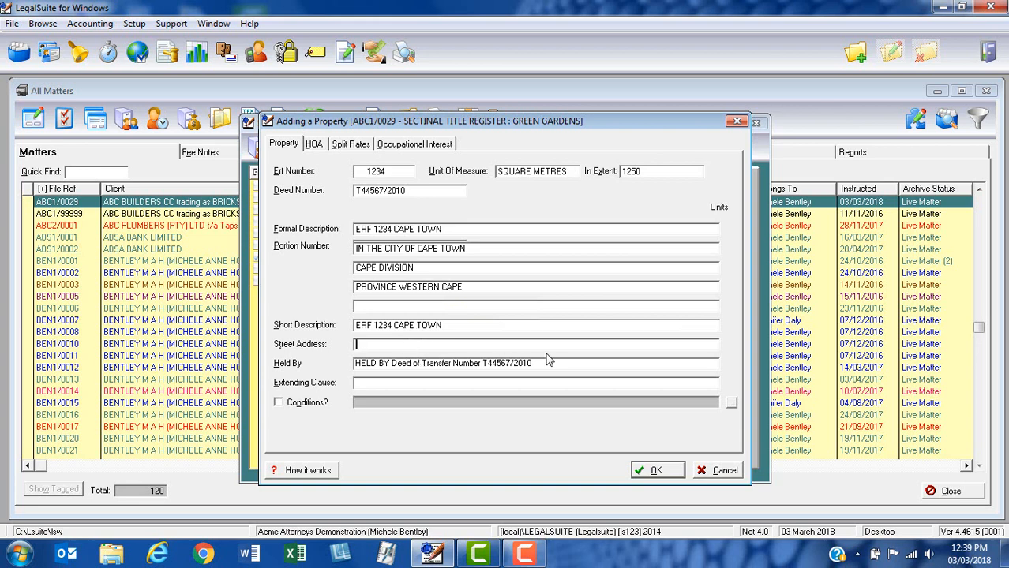
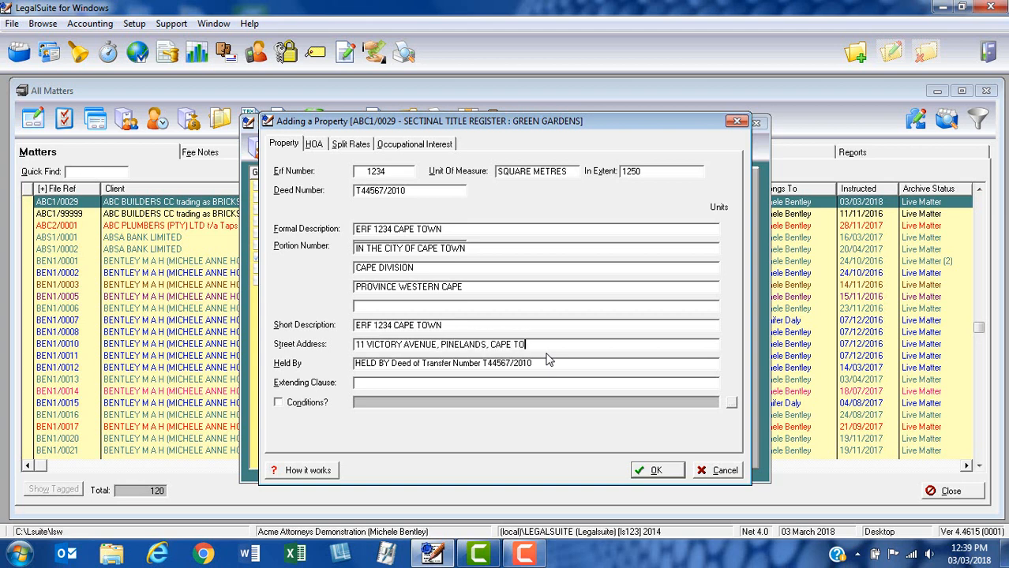
{"action": "double_click", "coordinate": [549, 360]}
{"action": "left_click", "coordinate": [507, 386]}
Insert the library's 'first transferred … with general plan Sg No relating thereto' extending clause
{"action": "right_click", "coordinate": [665, 385]}
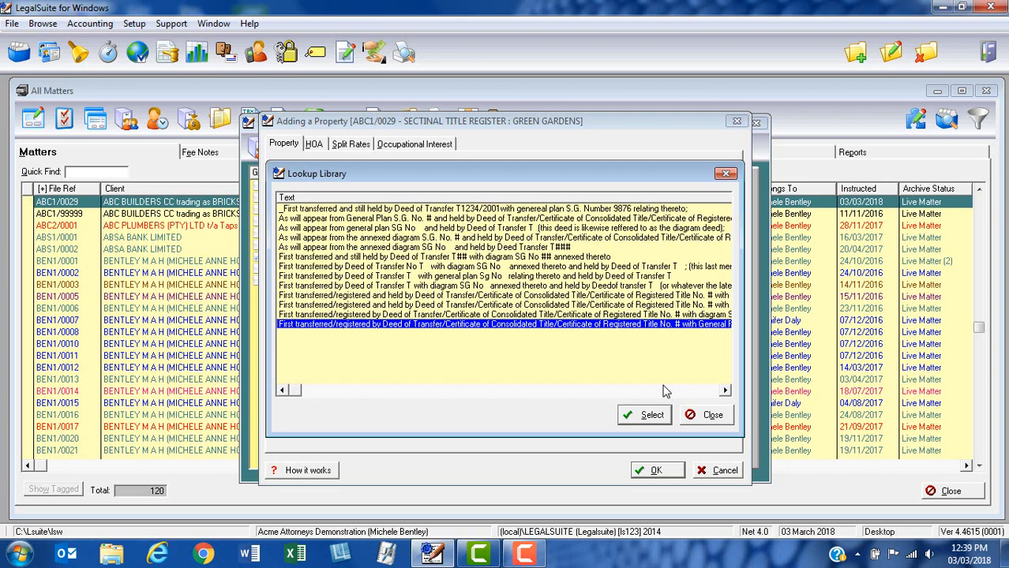
{"action": "left_click", "coordinate": [401, 268]}
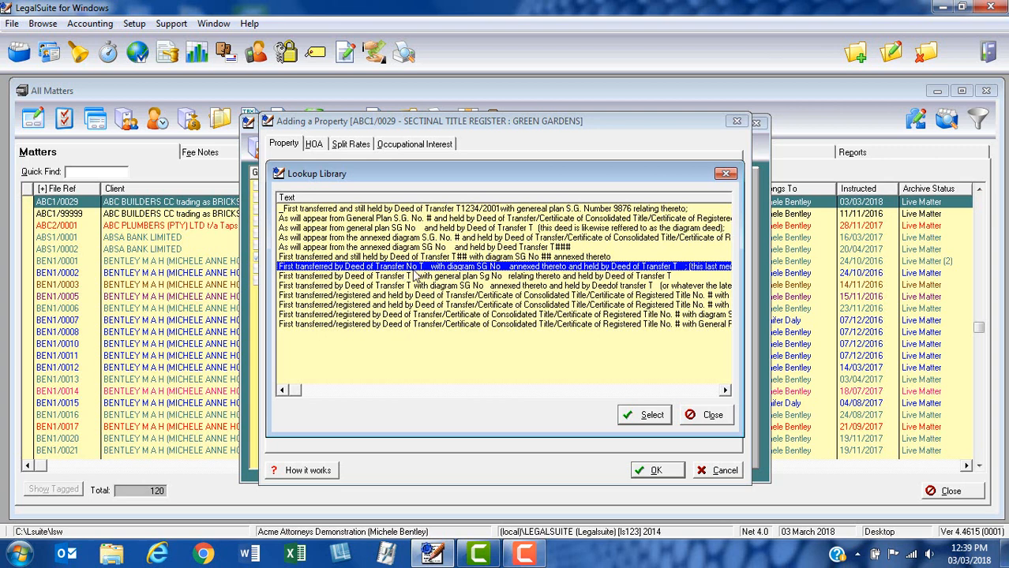
{"action": "left_click", "coordinate": [439, 278]}
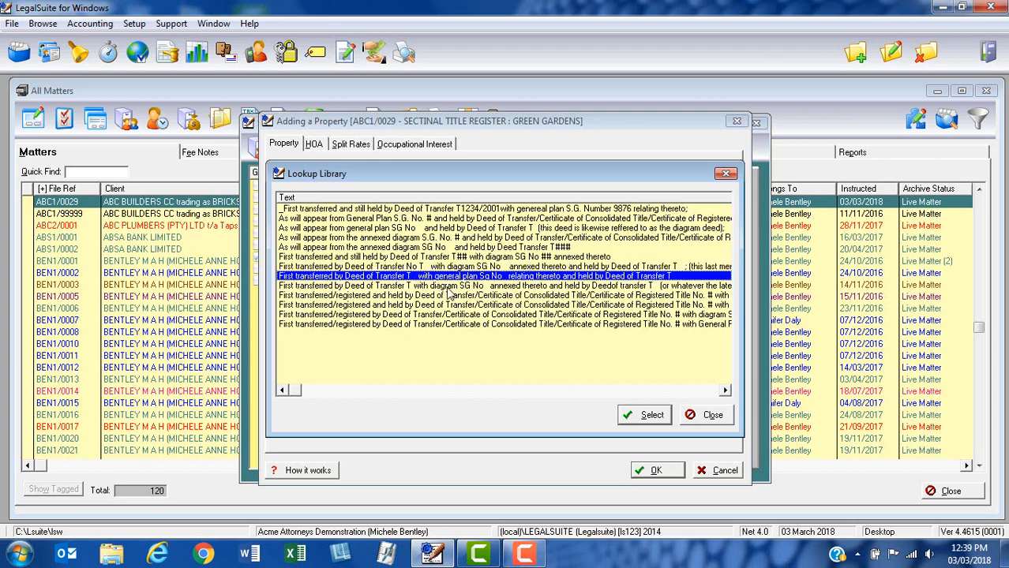
{"action": "left_click", "coordinate": [643, 416]}
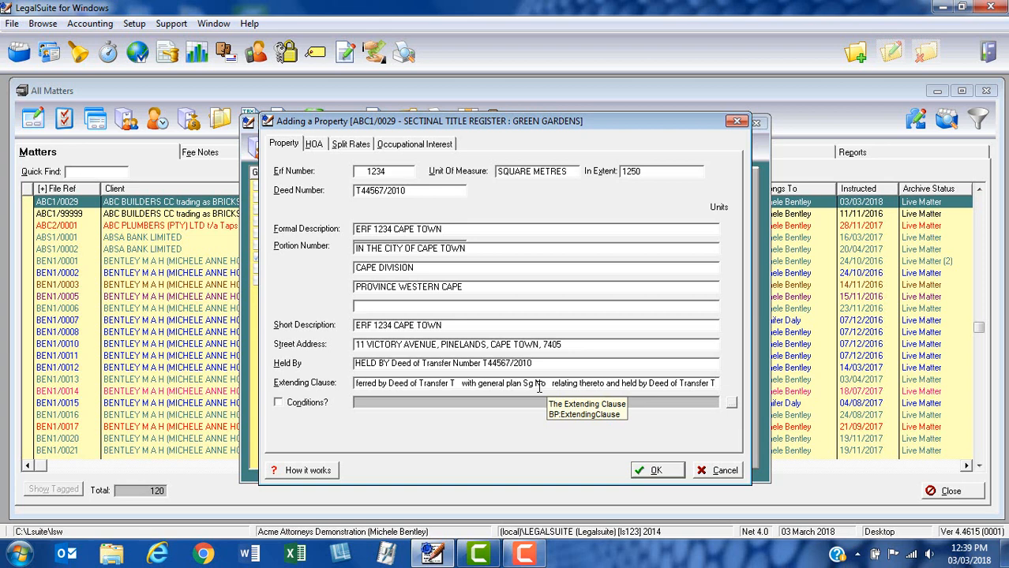
Complete the clause with Transfer Number T4457/1999, Sg Number 445/1999 and Deed of Transfer T44567/2010
{"action": "left_click", "coordinate": [450, 384]}
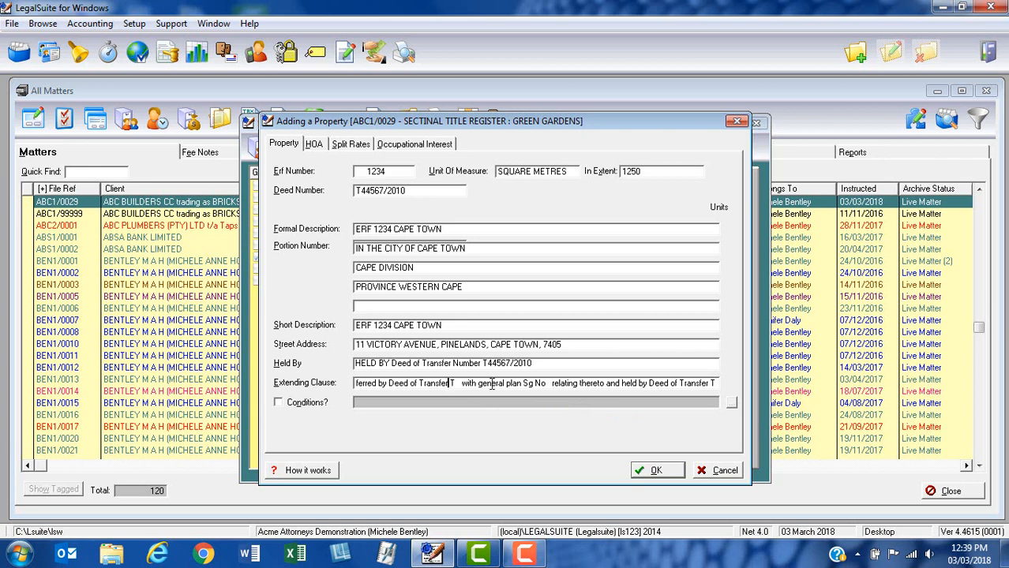
{"action": "type", "text": "Nu"}
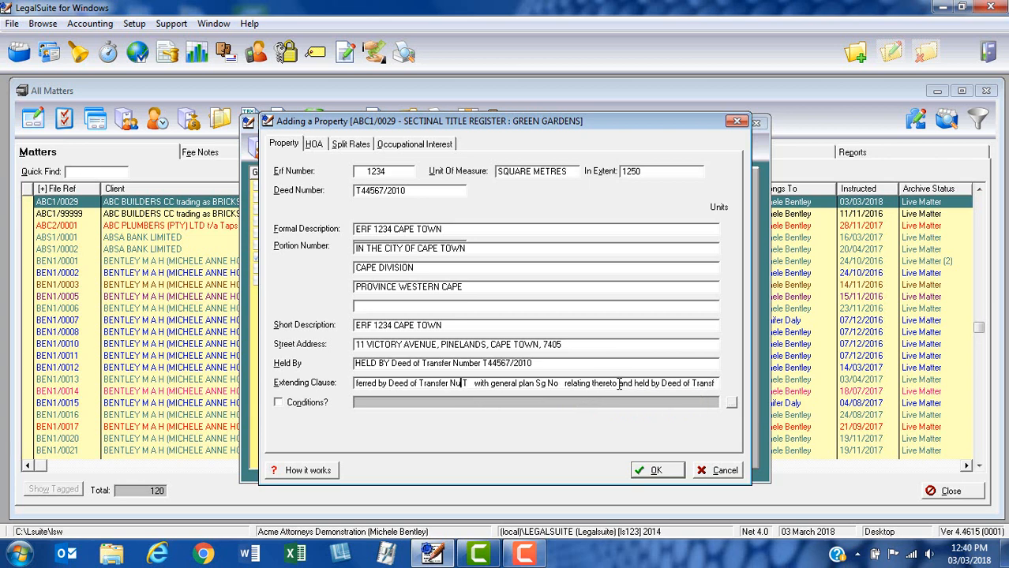
{"action": "type", "text": "mber"}
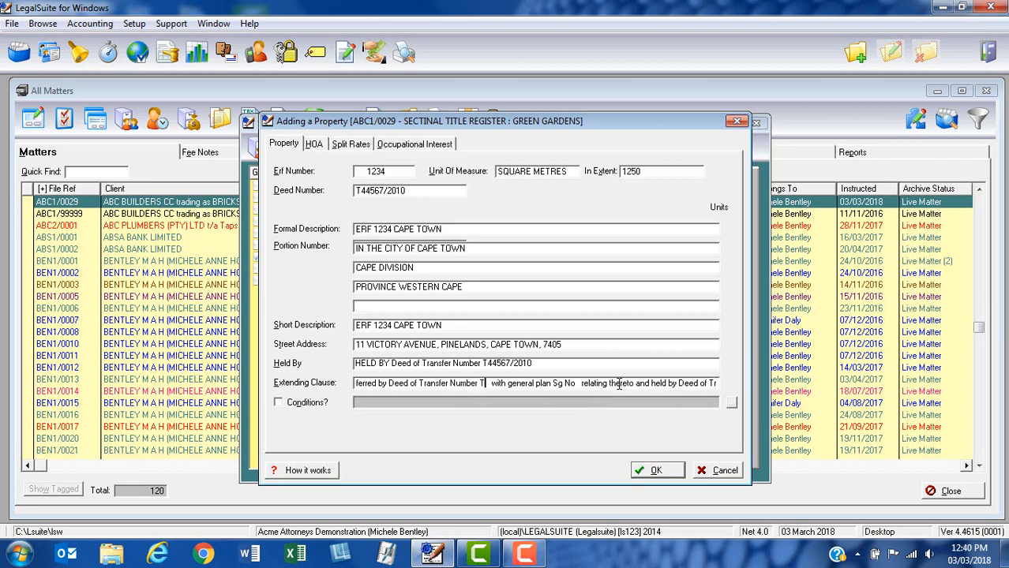
{"action": "type", "text": " T4457/199"}
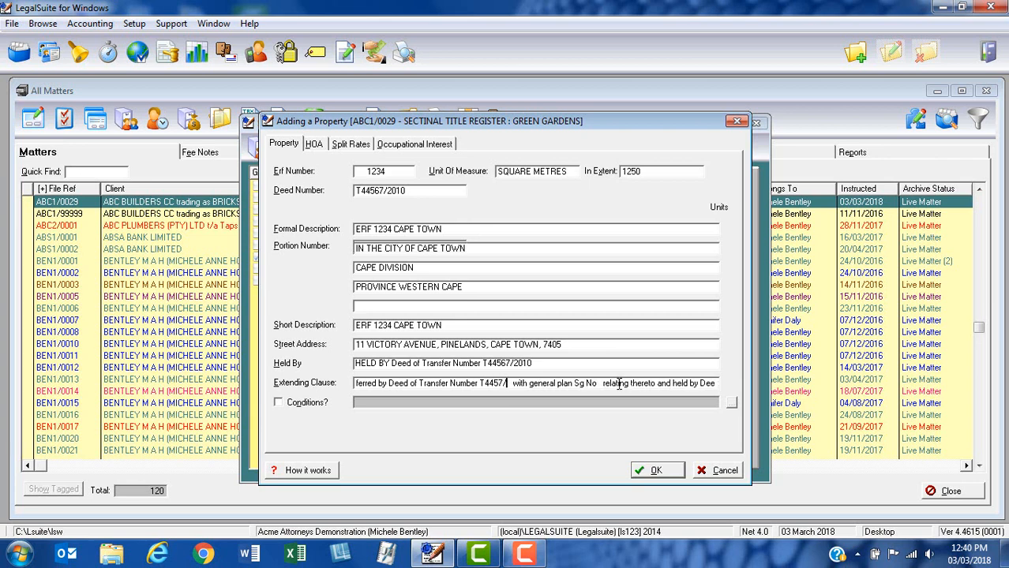
{"action": "type", "text": "9"}
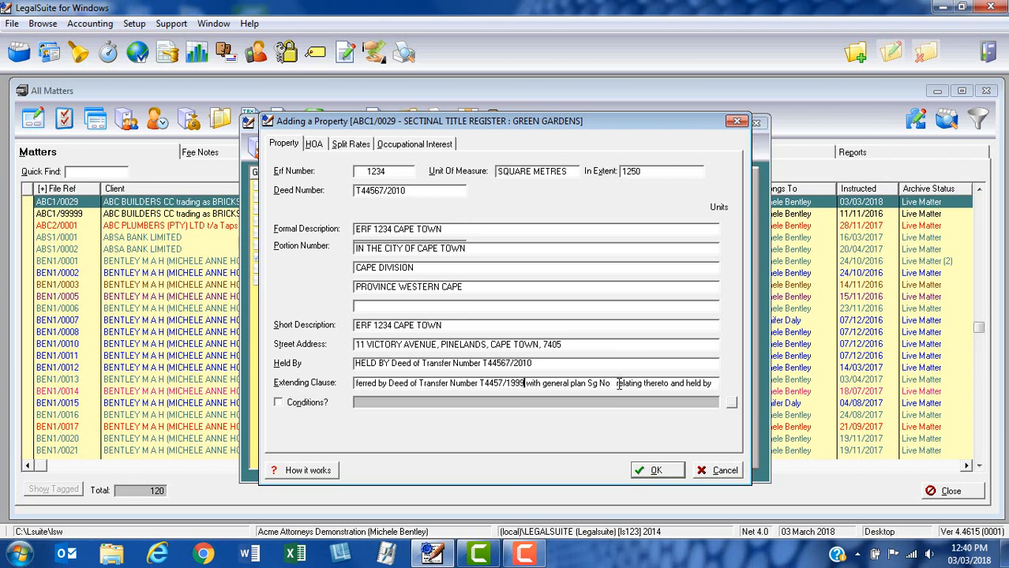
{"action": "left_click_drag", "start_coordinate": [605, 383], "coordinate": [610, 382]}
{"action": "type", "text": "umber 44"}
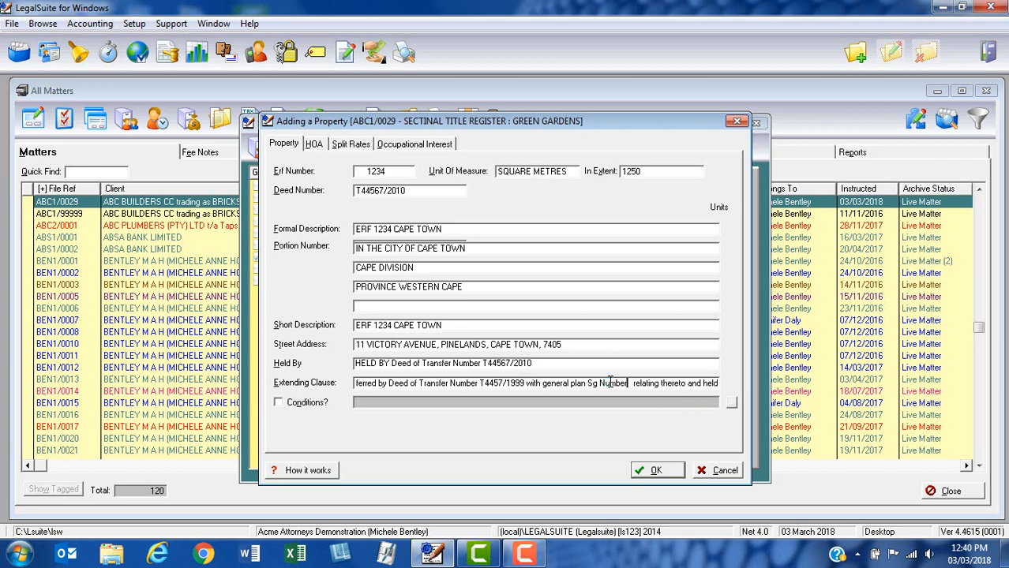
{"action": "type", "text": "5/1999"}
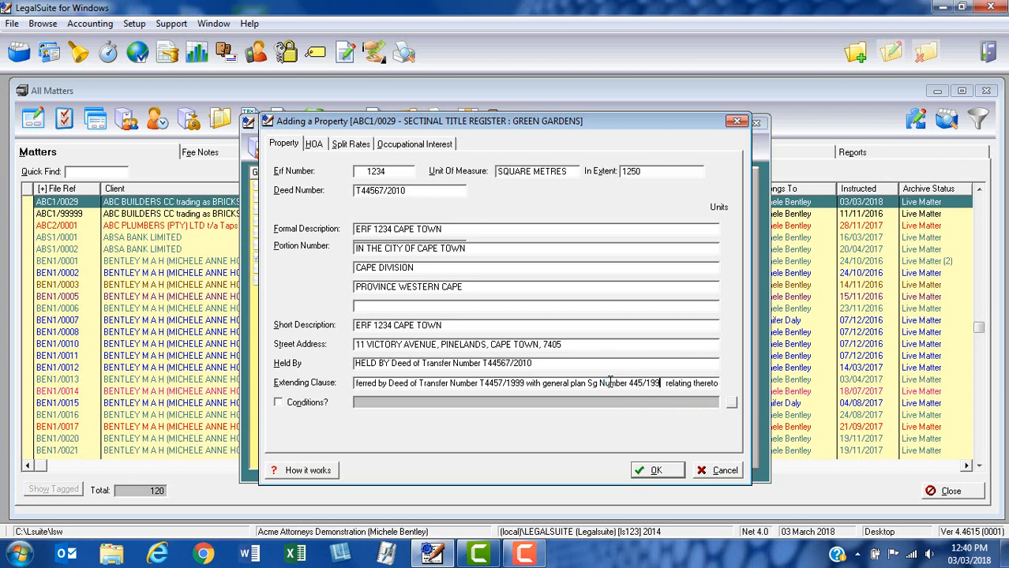
{"action": "key", "text": "Delete"}
{"action": "key", "text": "End"}
{"action": "type", "text": "and held by Deed of Transfer T"}
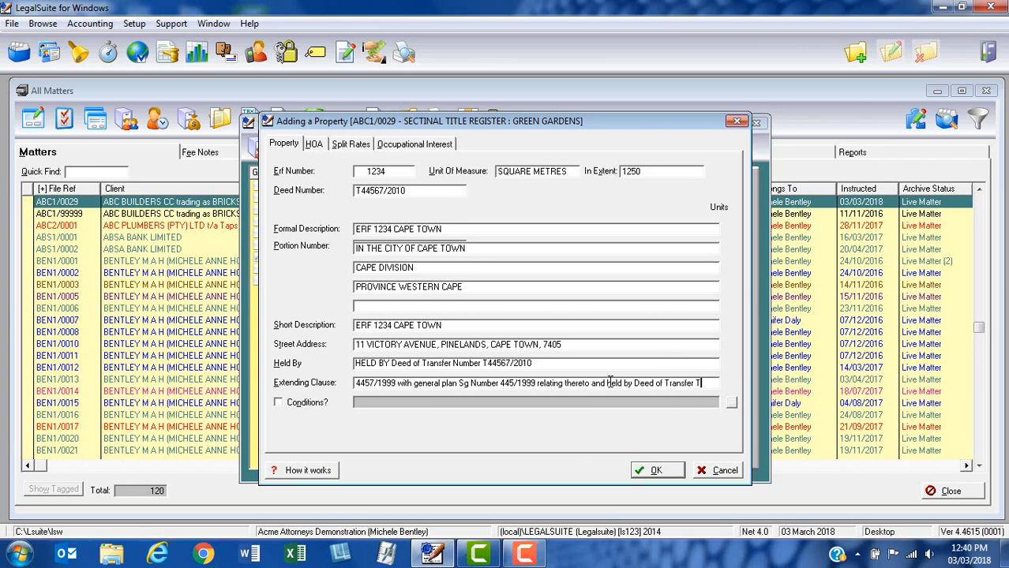
{"action": "type", "text": "44567"}
{"action": "type", "text": "/2010"}
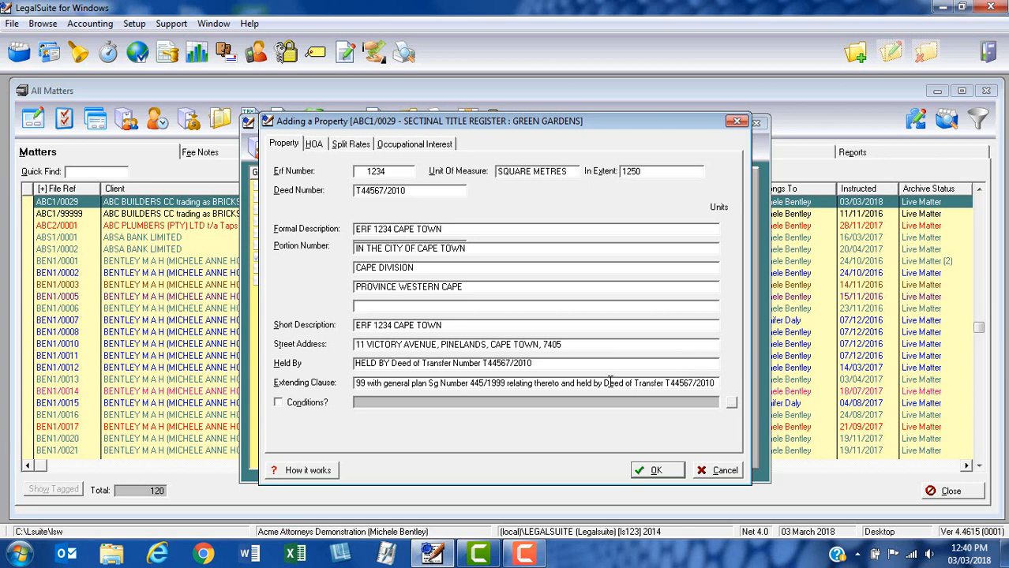
Tick Conditions? and attach the CAPE TOWN 1234 conditions of transfer
{"action": "left_click", "coordinate": [278, 404]}
{"action": "left_click", "coordinate": [731, 405]}
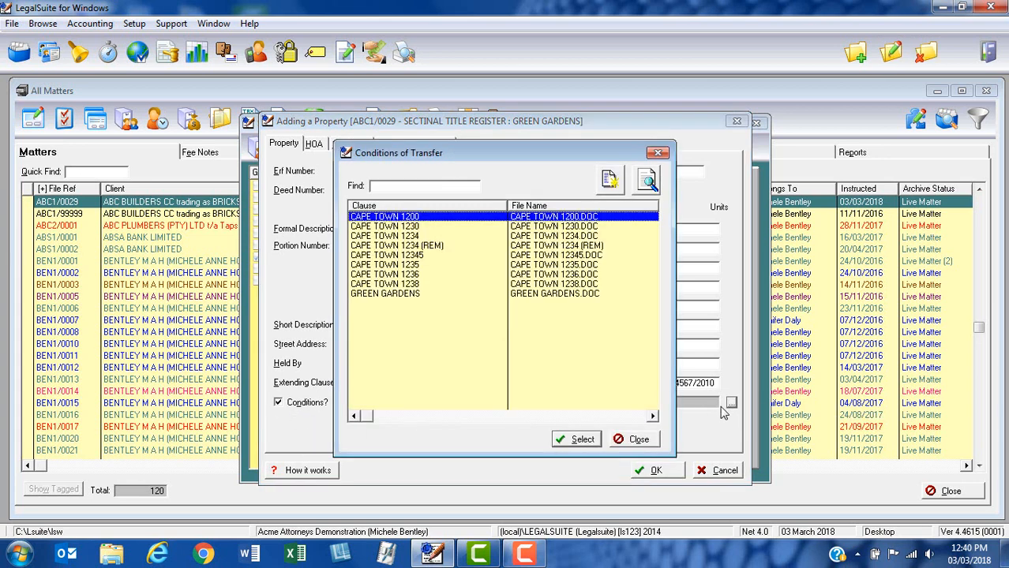
{"action": "left_click", "coordinate": [416, 236]}
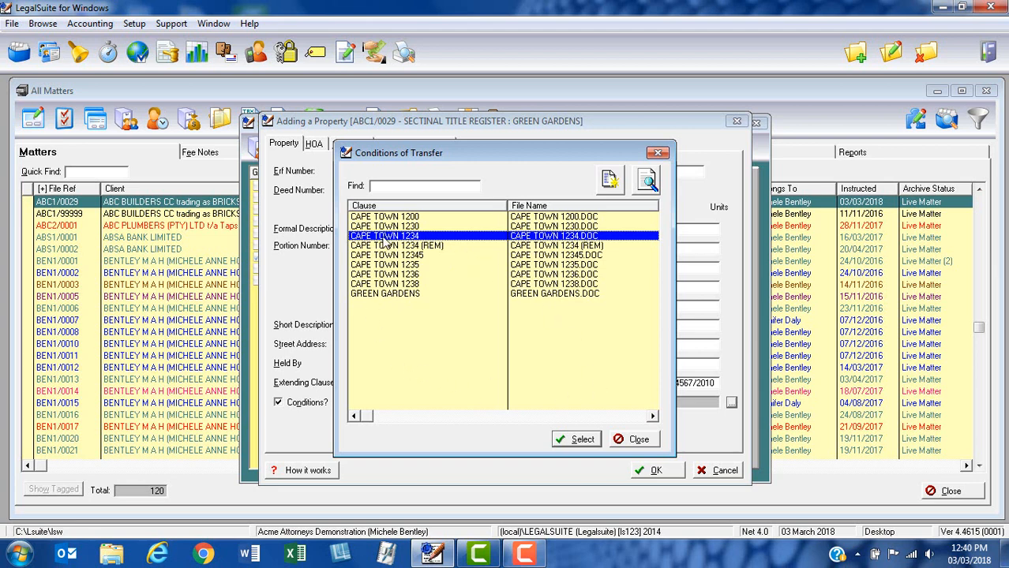
{"action": "left_click", "coordinate": [582, 439]}
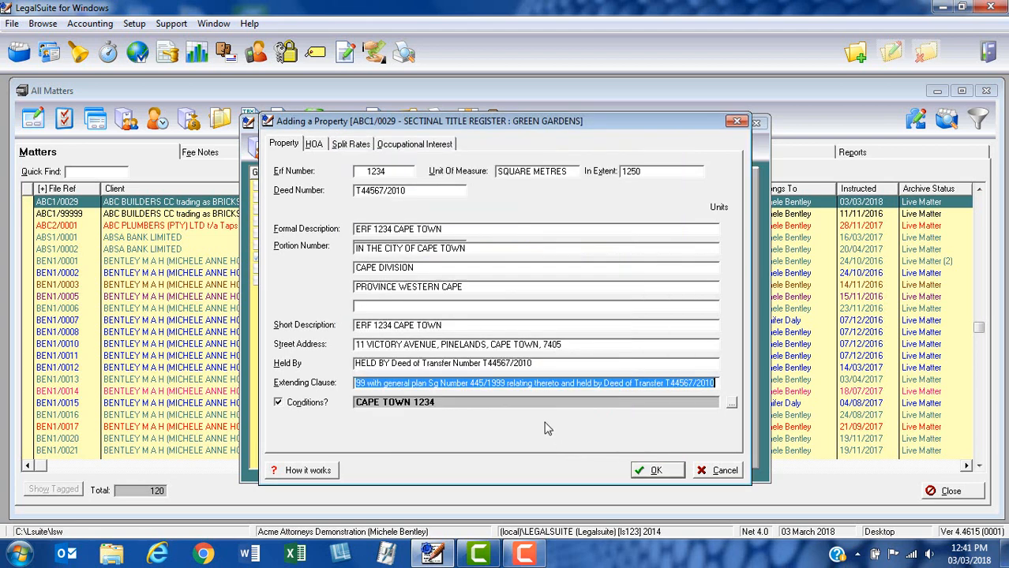
Save ERF 1234 CAPE TOWN as property 1 and start another blank property
{"action": "left_click", "coordinate": [633, 469]}
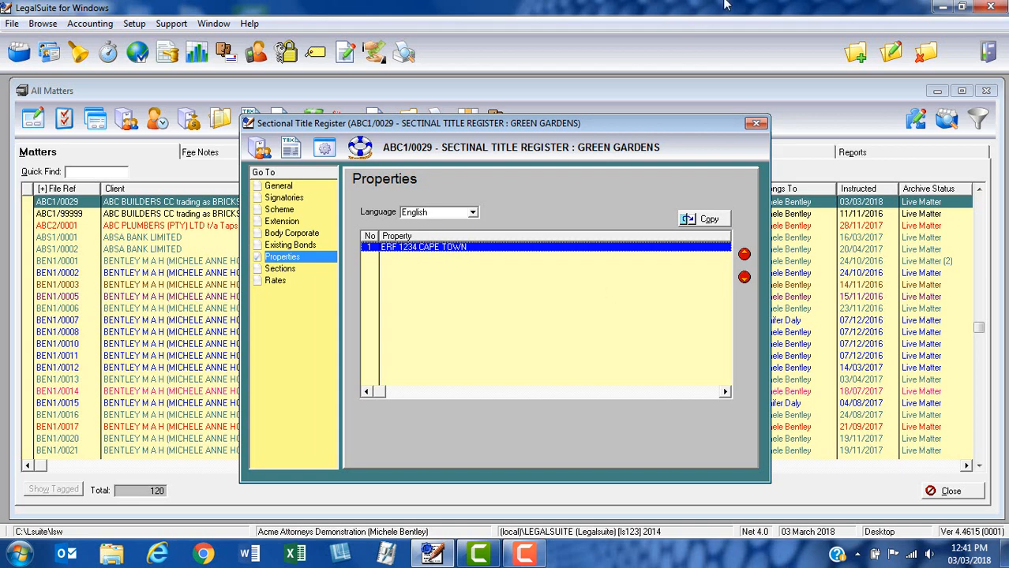
{"action": "key", "text": "Insert"}
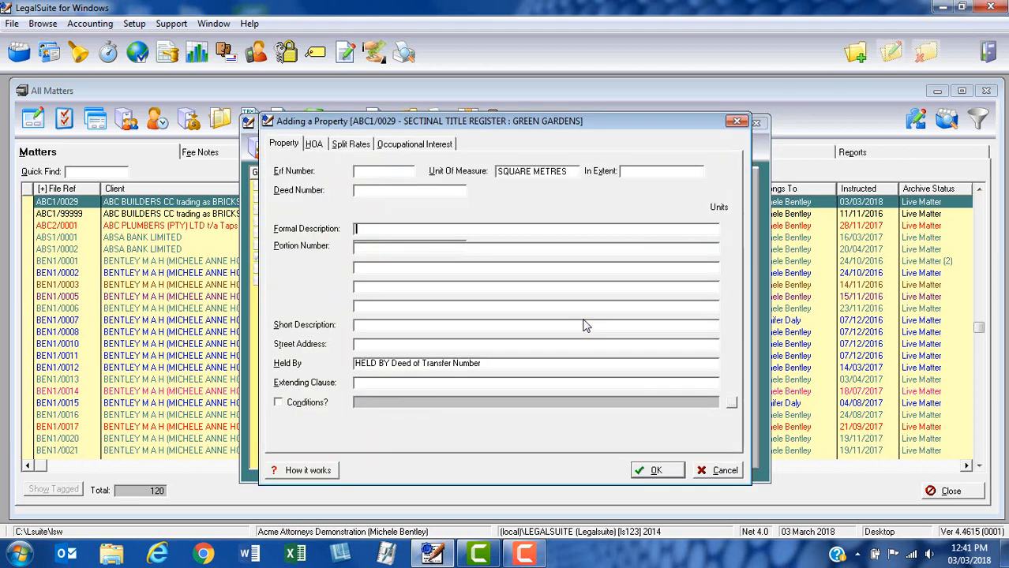